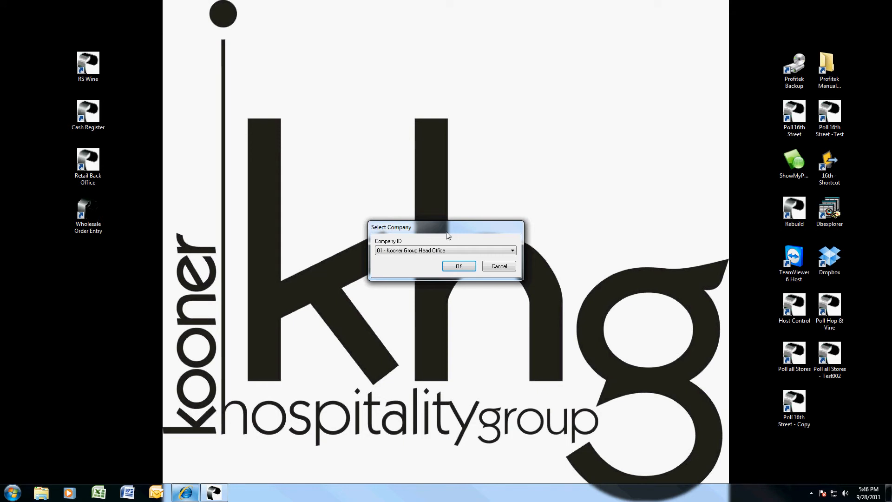
Open the 01 - Kooner Group Head Office company and log in with the user ID and password.
left_click(462, 269)
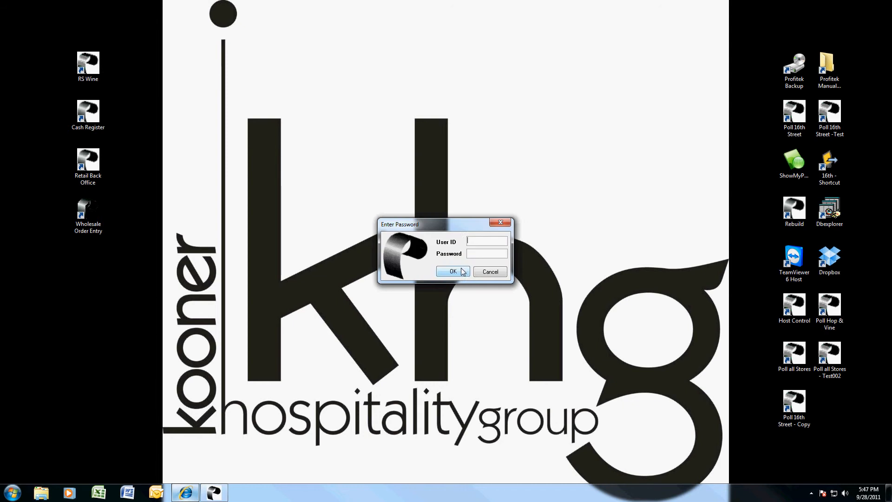
type("2639")
key("Tab")
type("****")
key("Return")
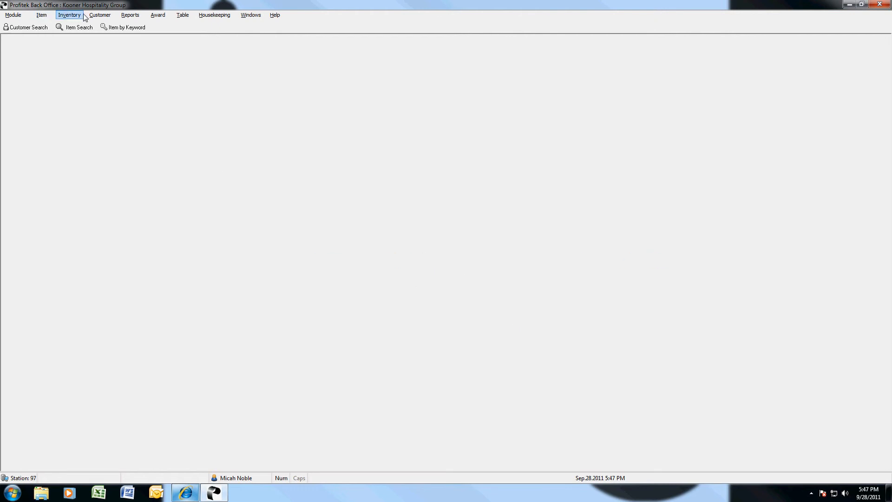
Open Customer > Enter/Modify Customer and bring up the Cust # search list.
left_click(101, 16)
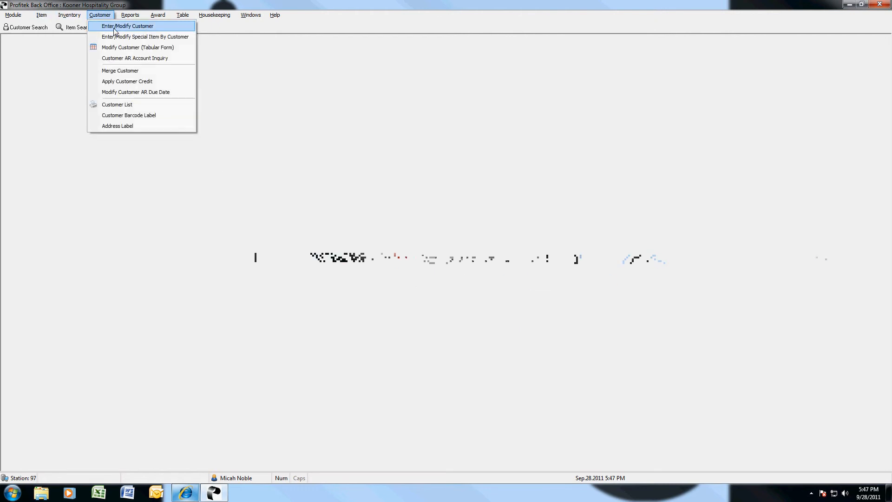
left_click(115, 27)
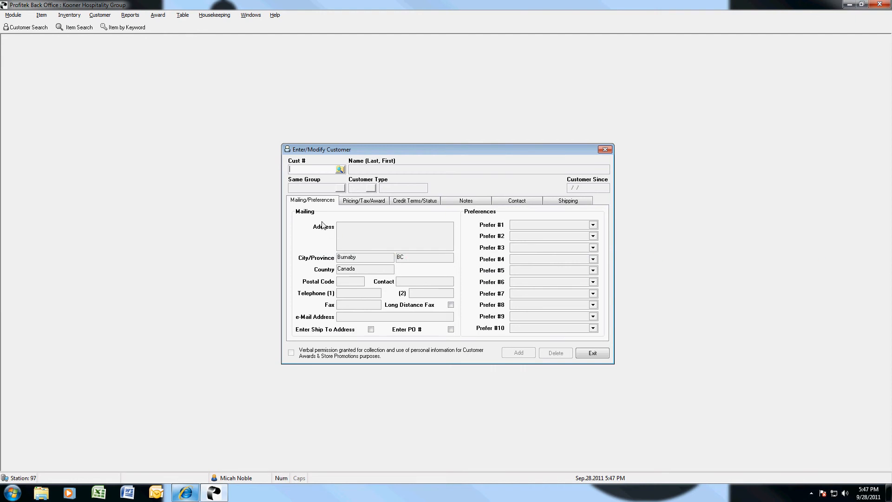
left_click(340, 170)
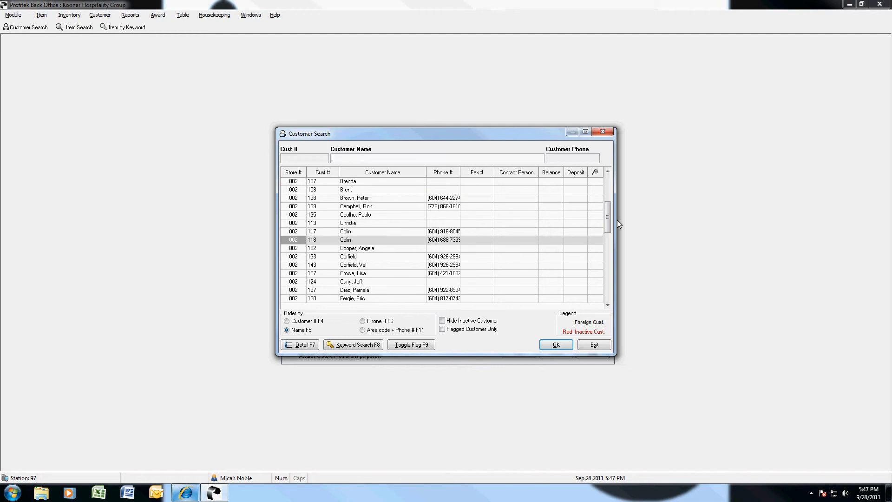
left_click_drag(607, 214, 608, 181)
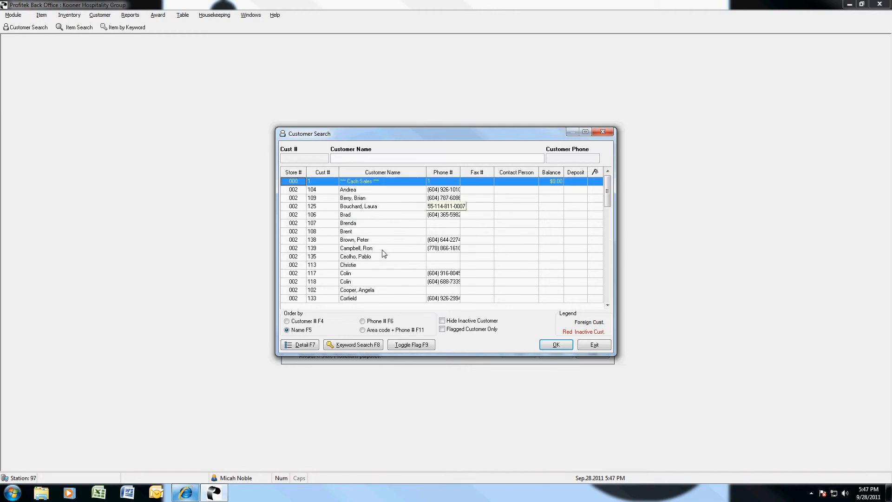
Browse the existing customers, then exit the search to leave a blank form for customer 102.
left_click(361, 263)
key("Down")
key("Down")
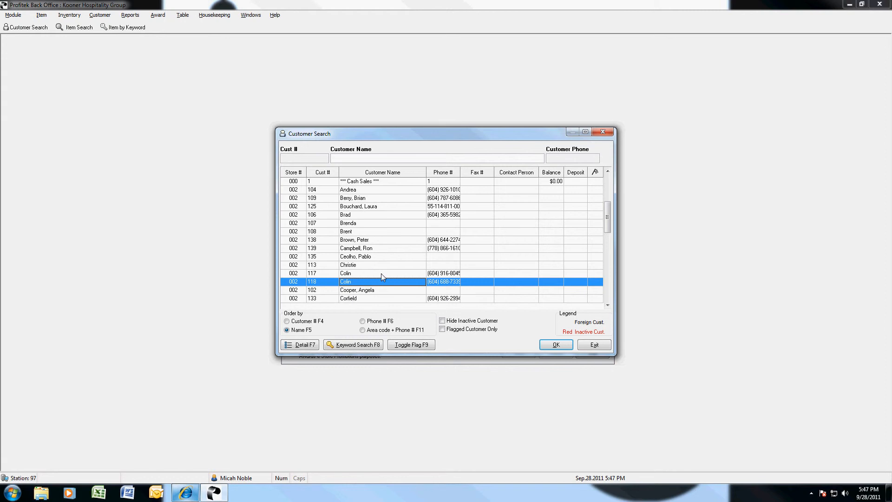
key("Down")
key("Down")
left_click(354, 275)
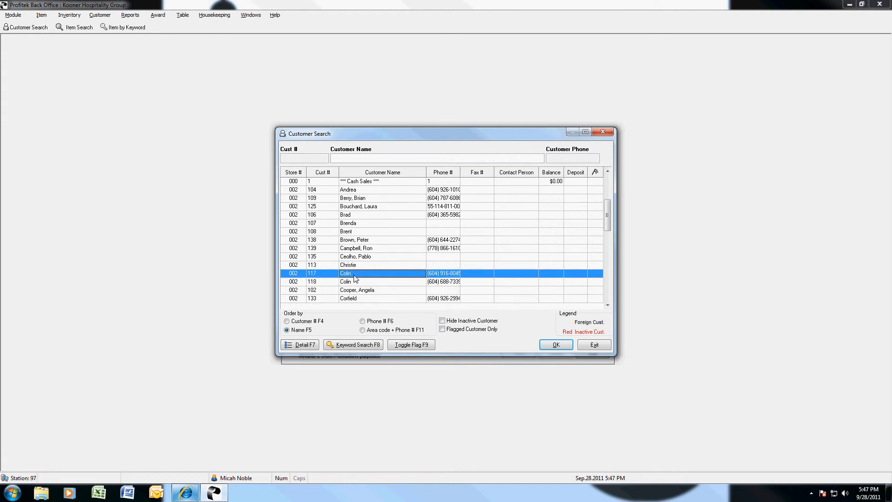
key("Down")
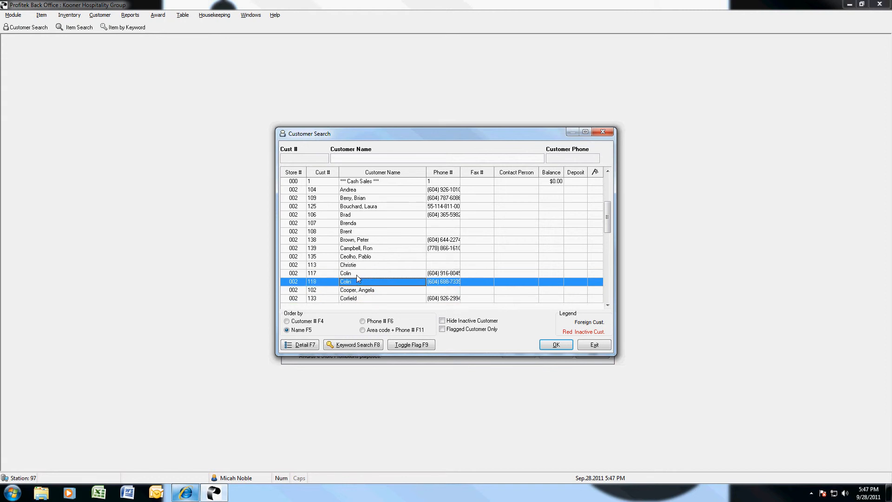
left_click(357, 275)
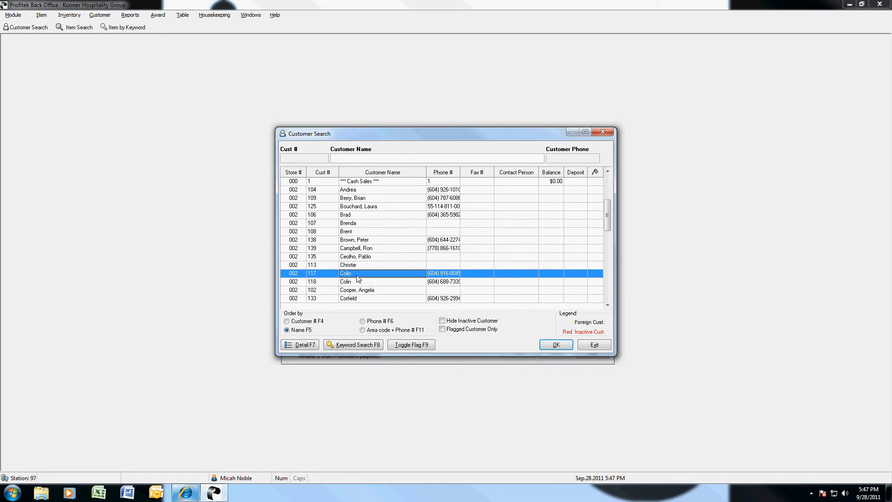
key("Up")
key("Down")
key("Up")
key("Up")
key("Up")
key("Up")
key("Up")
key("Up")
key("Up")
key("Up")
key("Up")
key("Up")
key("Up")
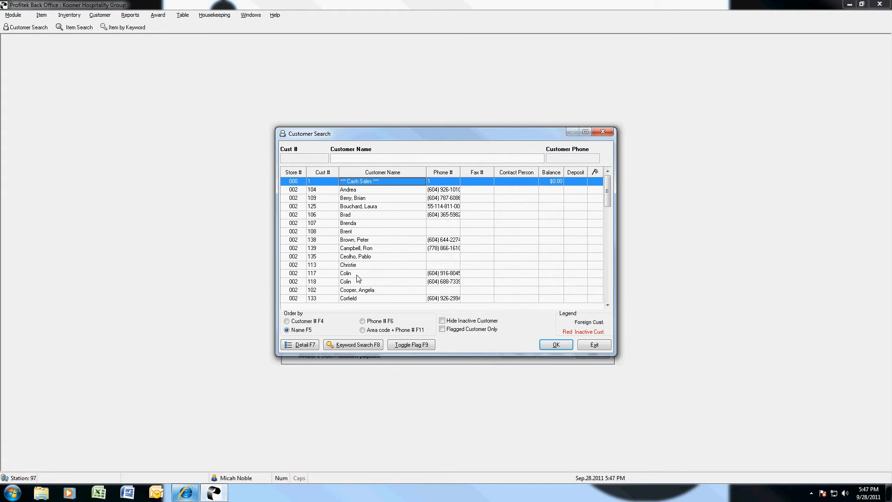
left_click(593, 346)
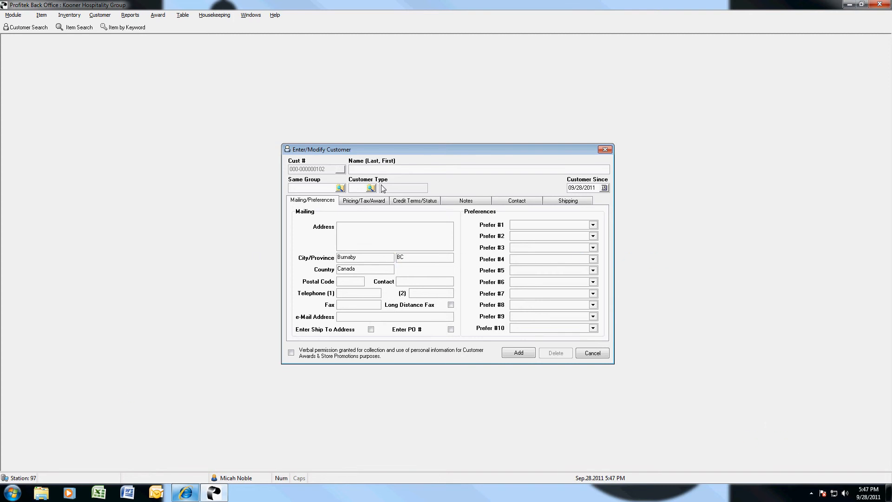
Enter the customer's name as Last, First and check the Same Group and Customer Type lookups.
type("S")
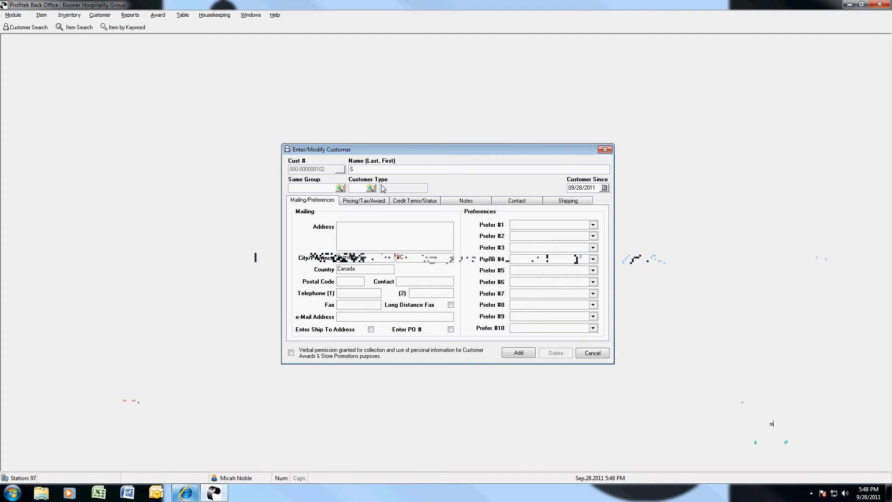
type("mith, John")
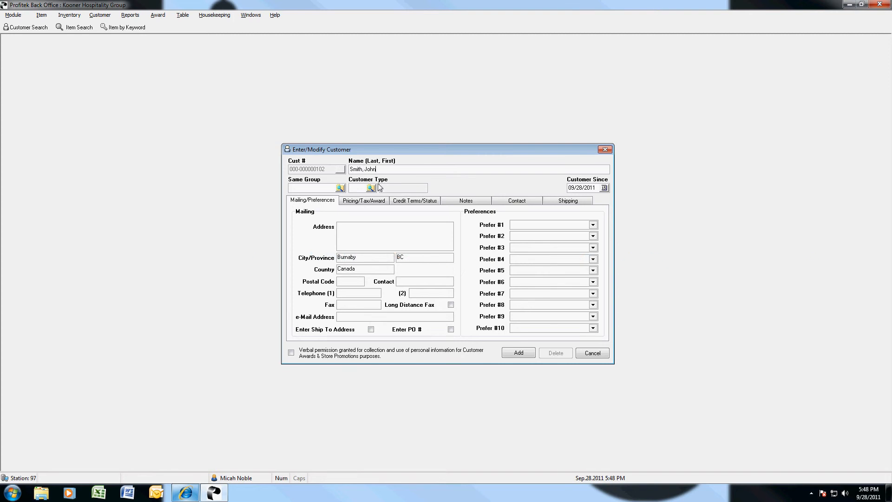
left_click(340, 188)
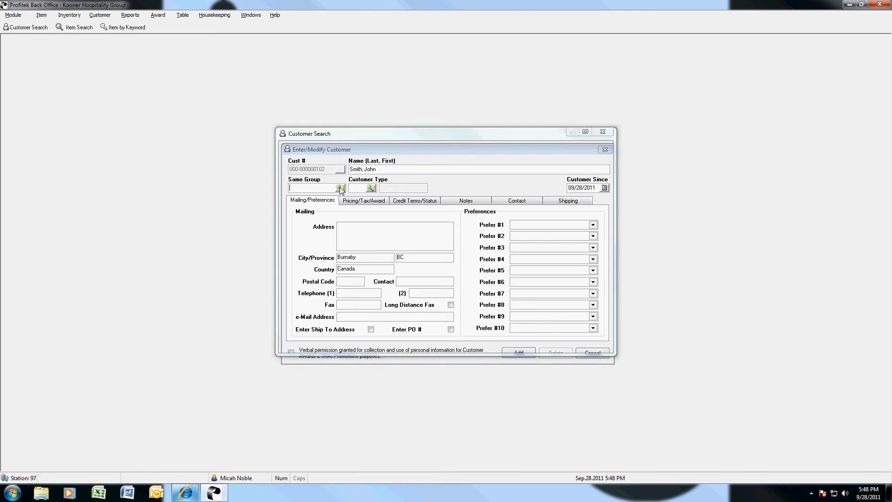
left_click_drag(608, 218, 609, 184)
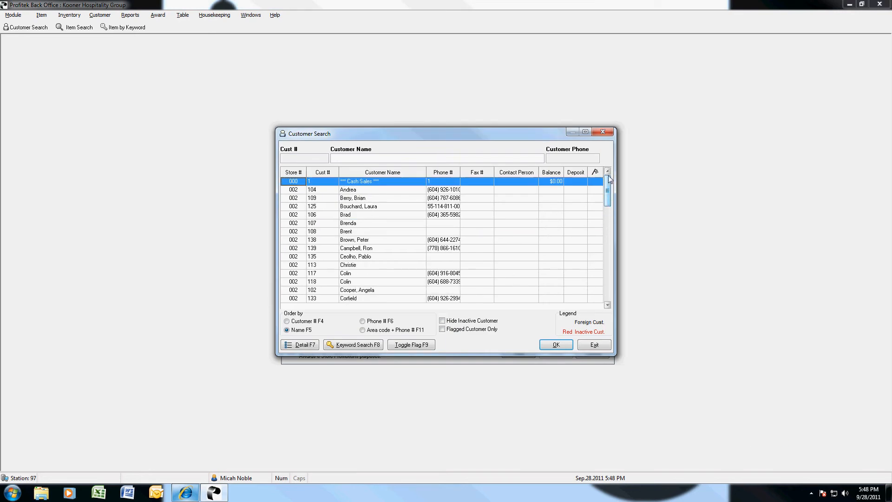
left_click(595, 345)
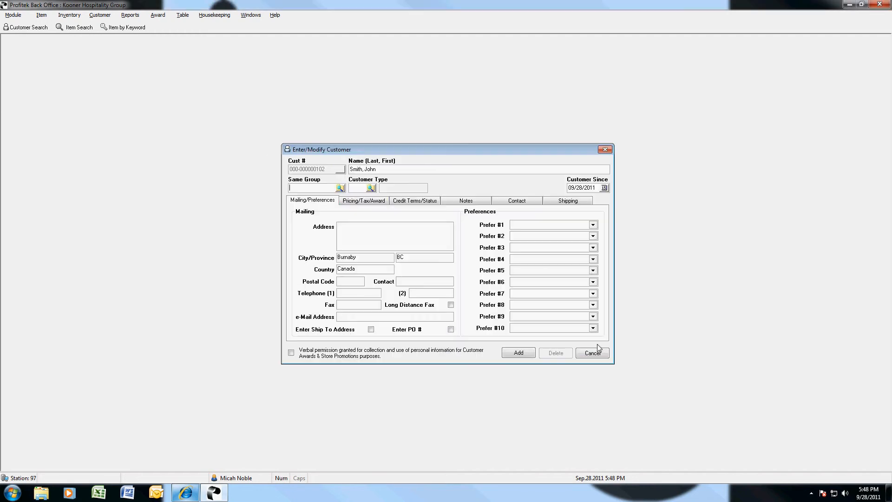
left_click(371, 188)
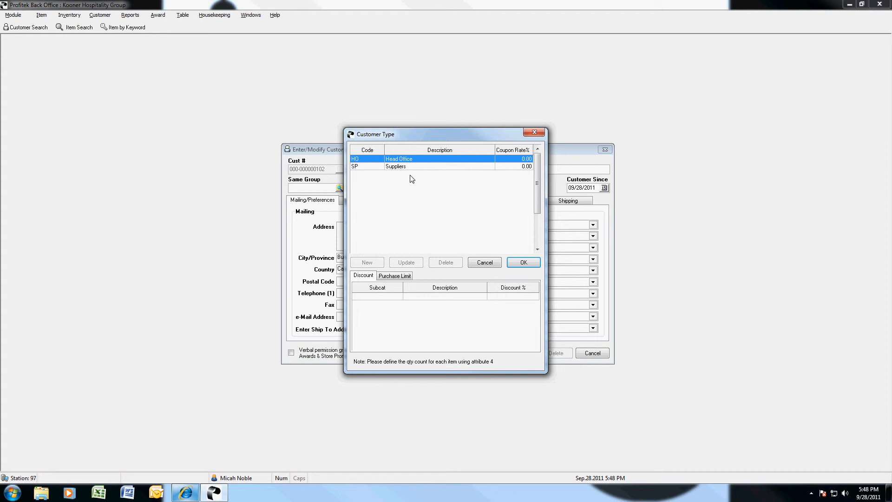
left_click(494, 266)
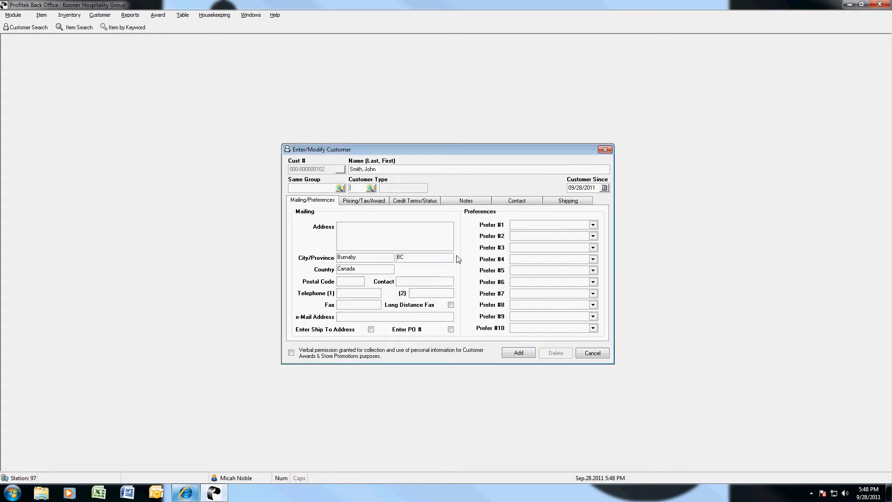
left_click(371, 187)
Set customer type HO (Head Office) and enter the customer's street address and postal code.
double_click(399, 160)
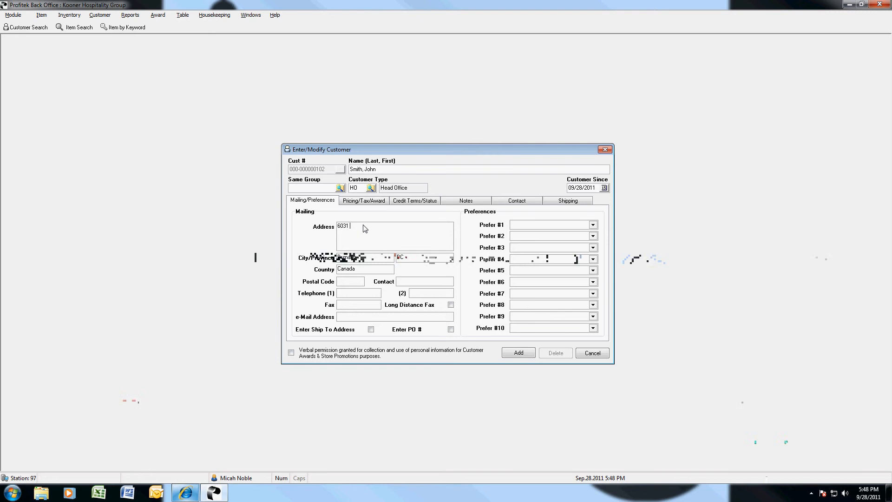
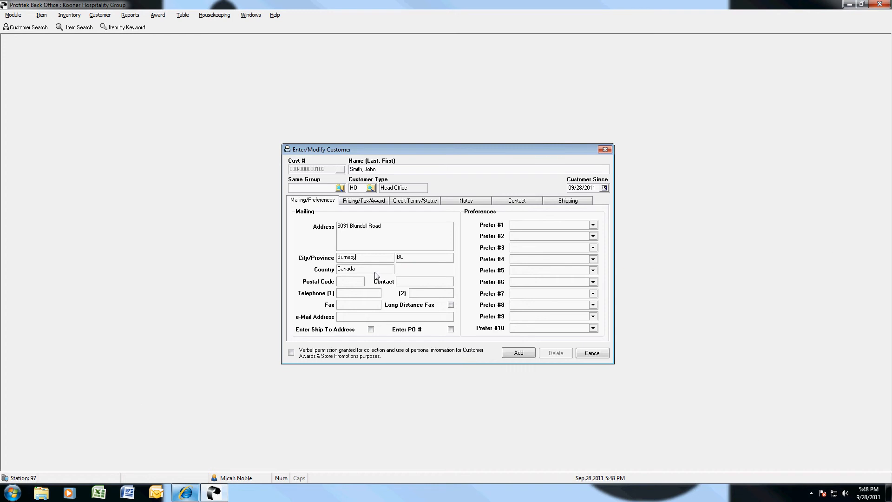
left_click(351, 283)
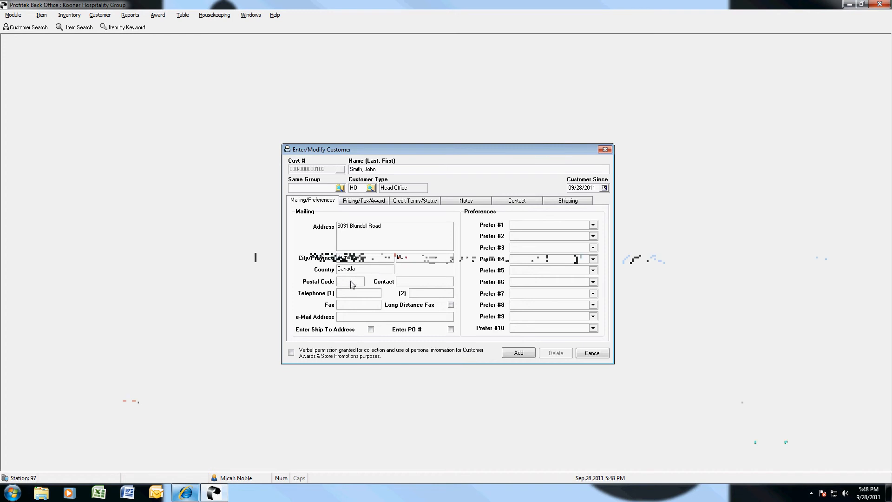
type("V7C 1")
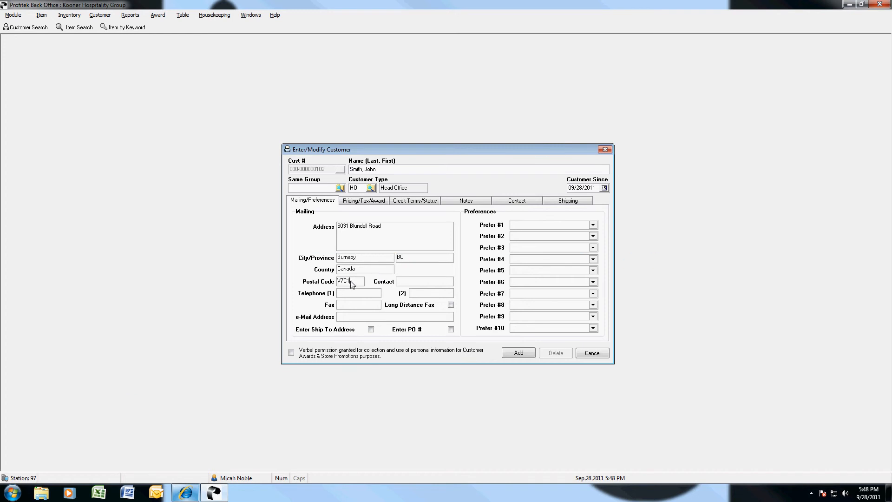
type("H^")
Fill in the contact name, telephone, fax and e-mail address for the customer.
left_click(410, 283)
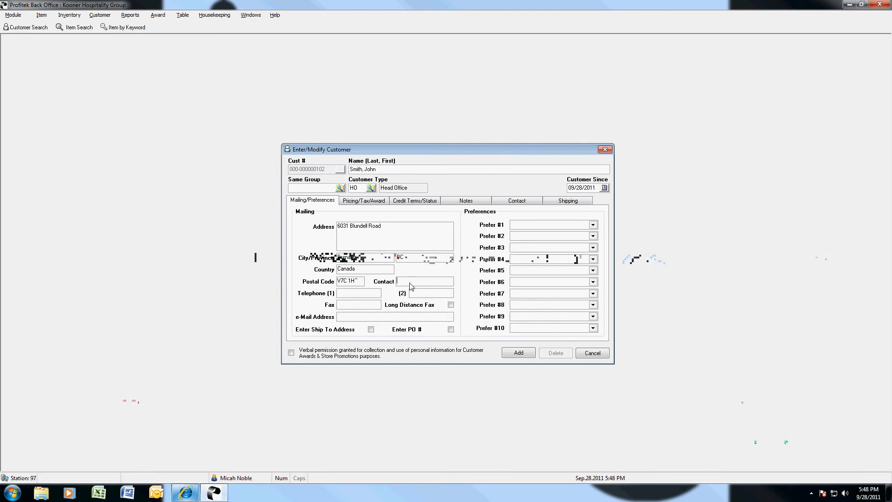
type("Jop")
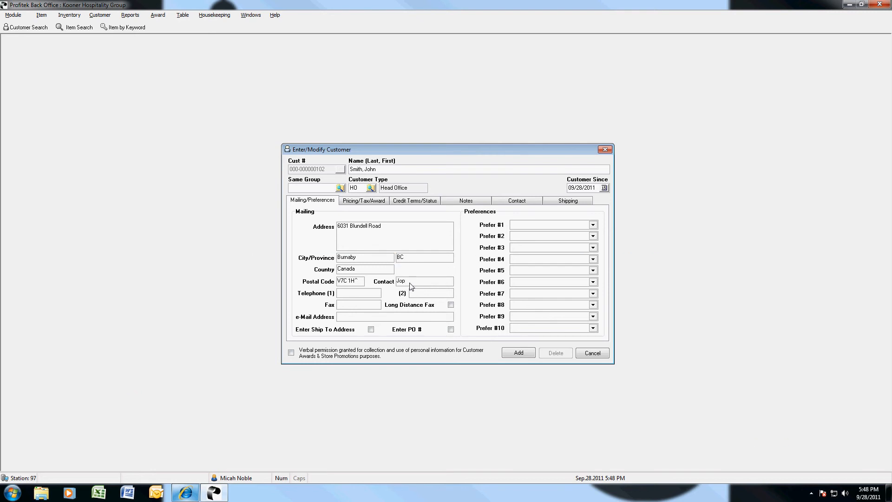
type("n")
left_click(356, 295)
left_click(349, 307)
left_click(349, 318)
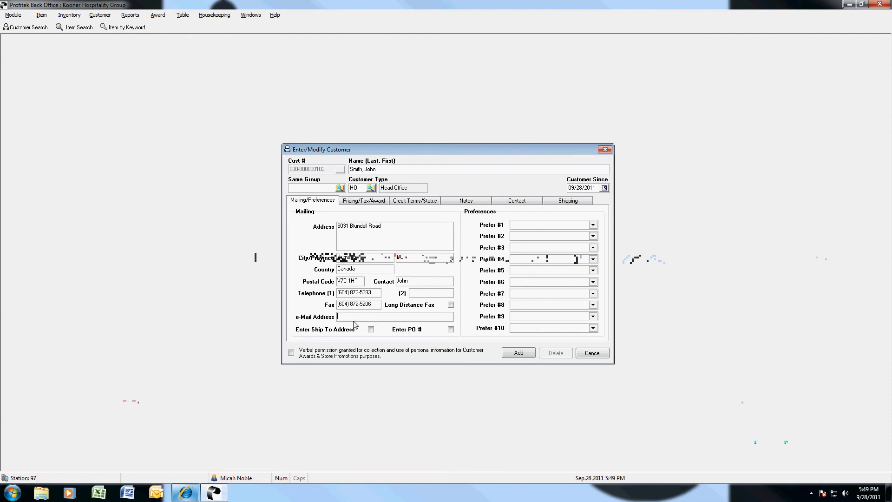
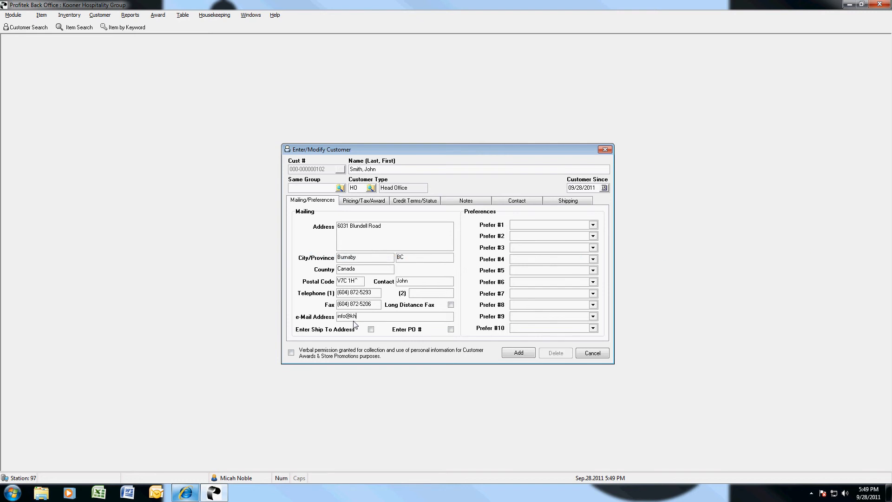
left_click(372, 244)
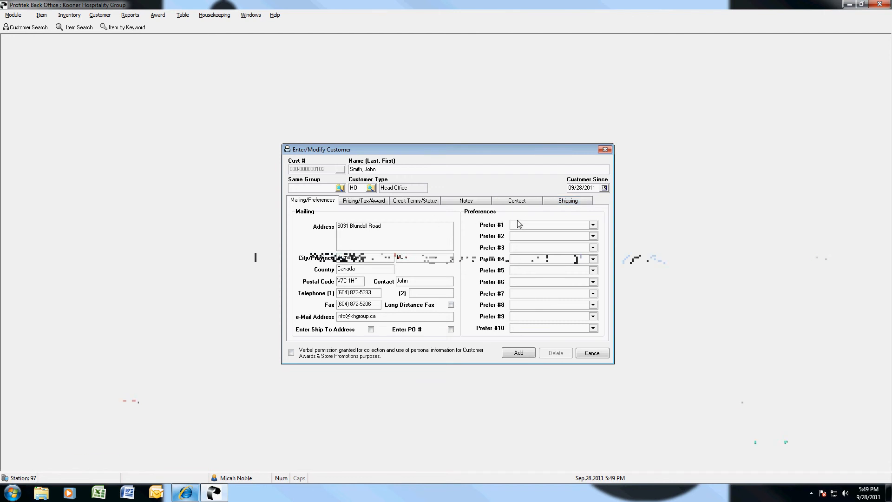
Leave the first preference unchanged and switch to the Pricing/Tax/Award page.
left_click(593, 225)
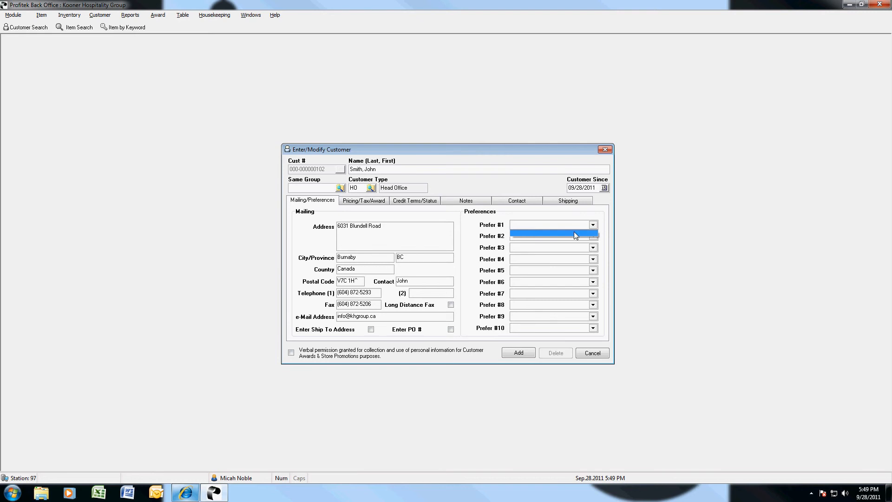
left_click(538, 226)
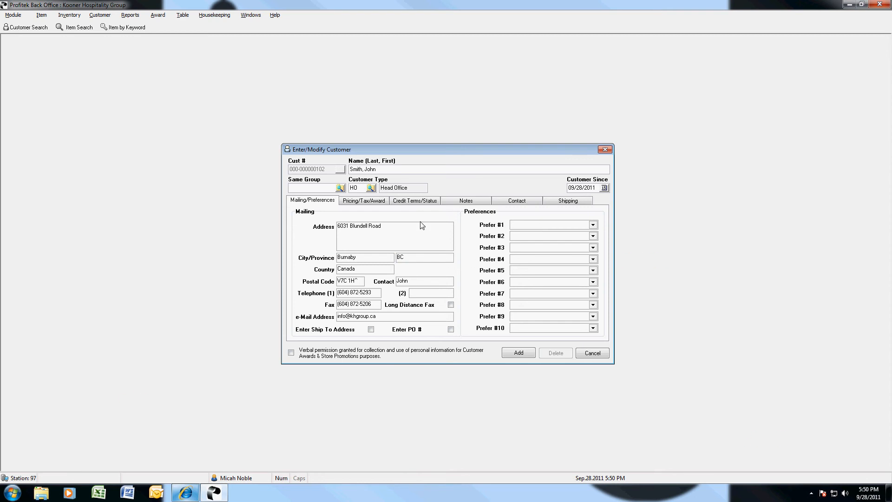
left_click(370, 204)
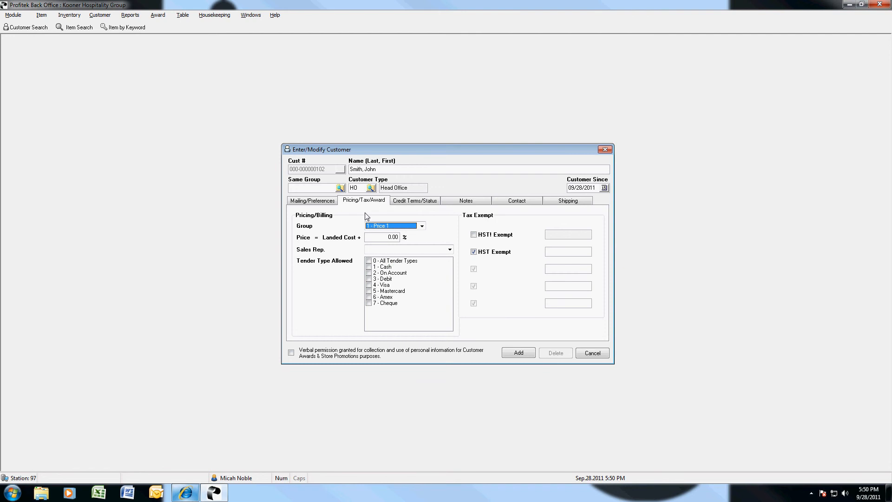
Choose pricing group 8 - HO, leaving the Landed Cost + markup at 0.00.
left_click(422, 227)
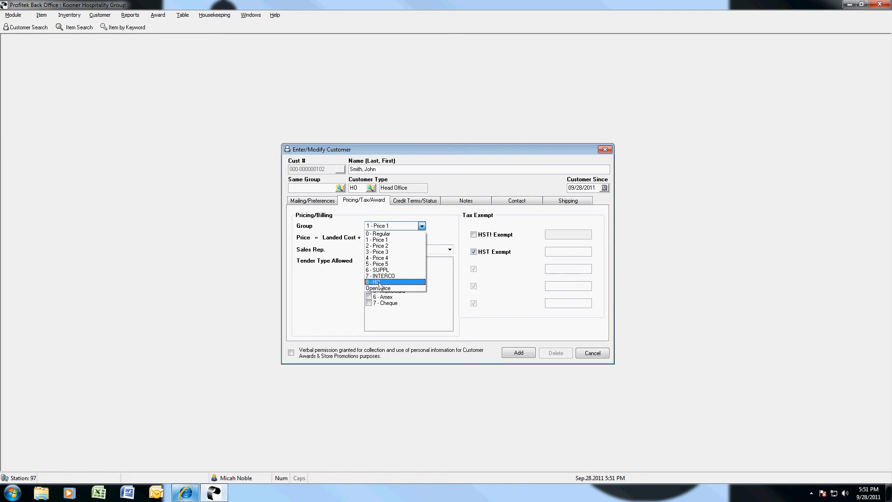
left_click(381, 282)
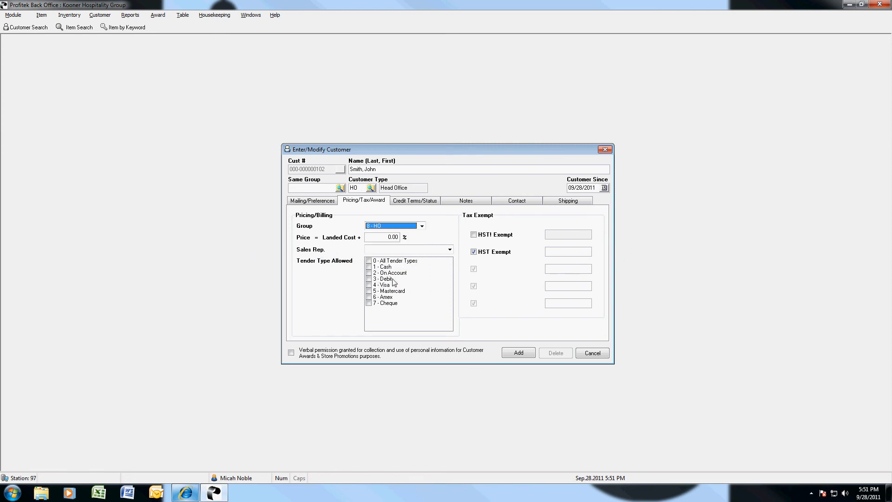
left_click(390, 240)
left_click(390, 251)
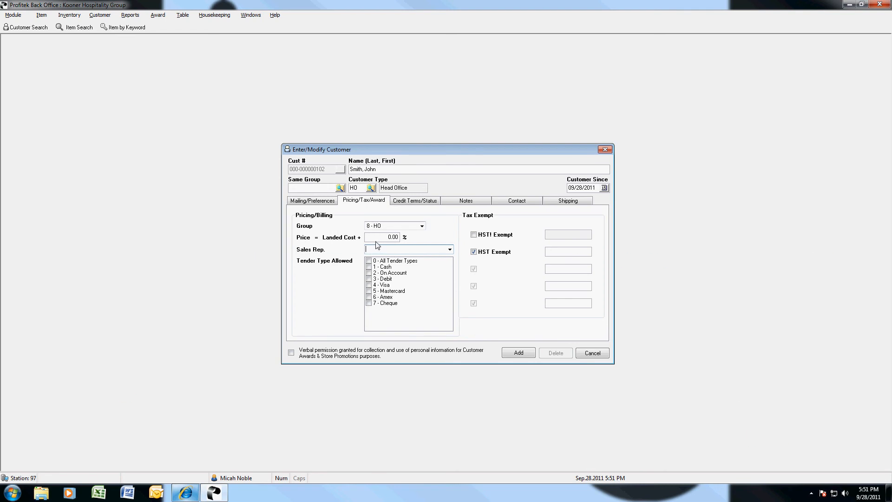
left_click(380, 240)
left_click(391, 227)
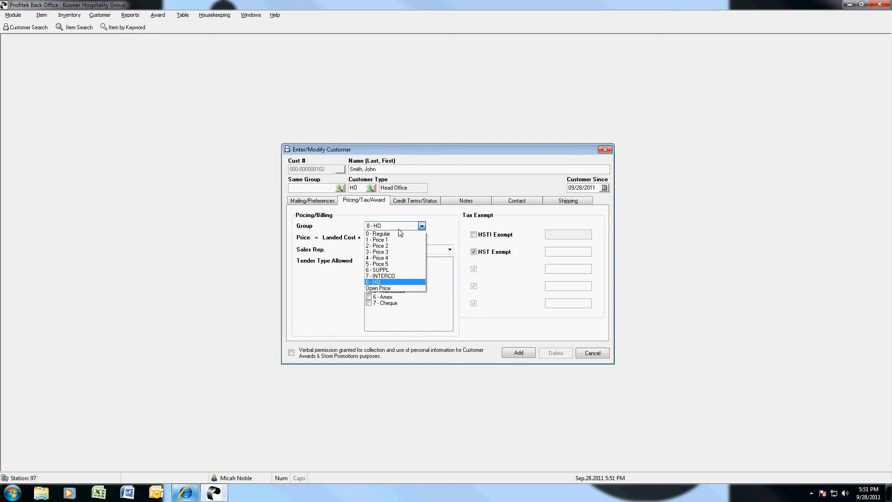
left_click(382, 282)
left_click(377, 239)
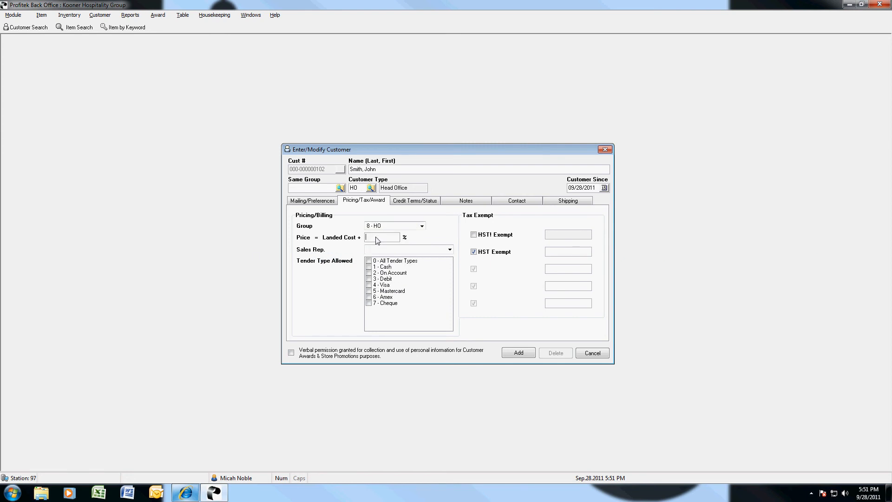
Pick the customer's sales rep from the Sales Rep. list.
left_click(450, 250)
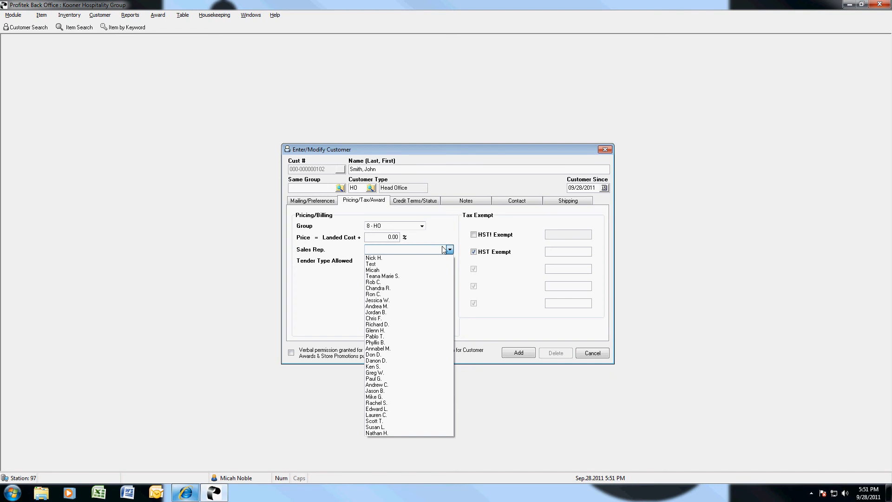
left_click(376, 272)
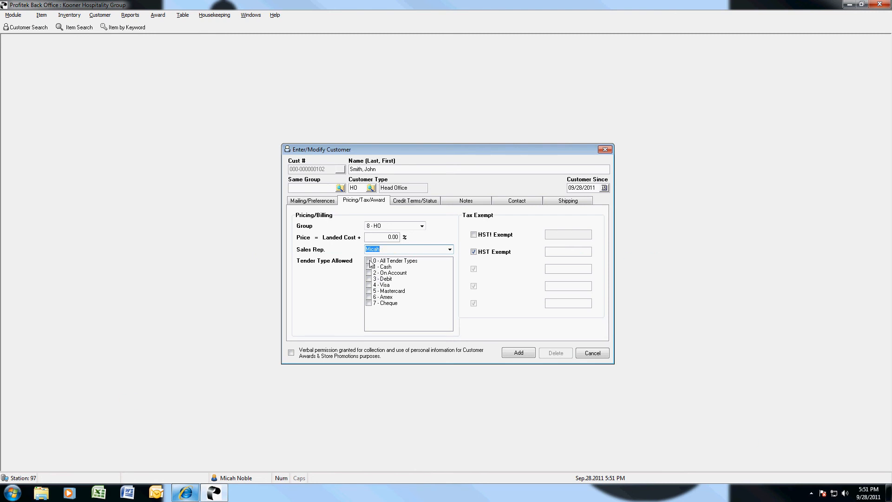
left_click(369, 262)
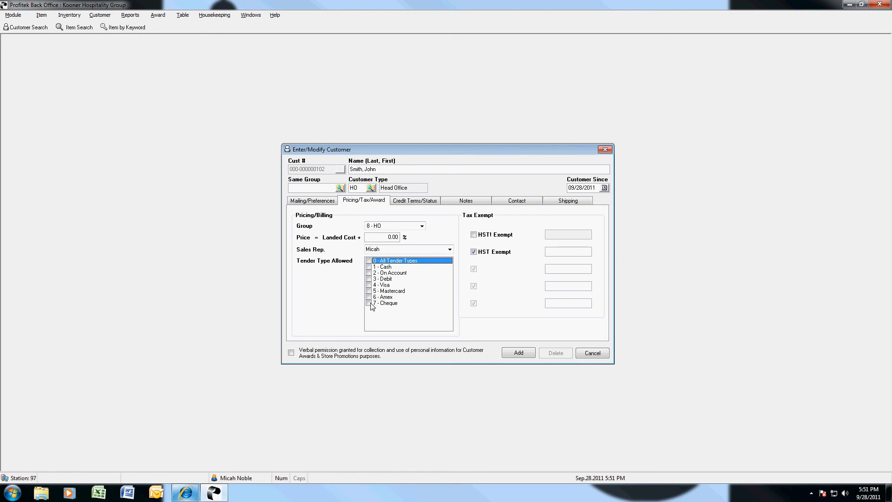
Allow Cash, Debit, Visa, Mastercard and Amex tenders and turn off HST Exempt.
left_click(369, 267)
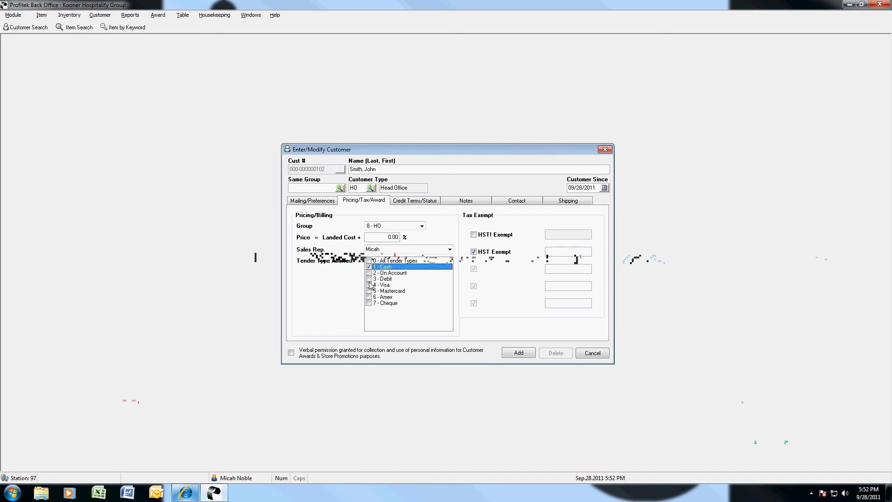
left_click(369, 279)
left_click(369, 284)
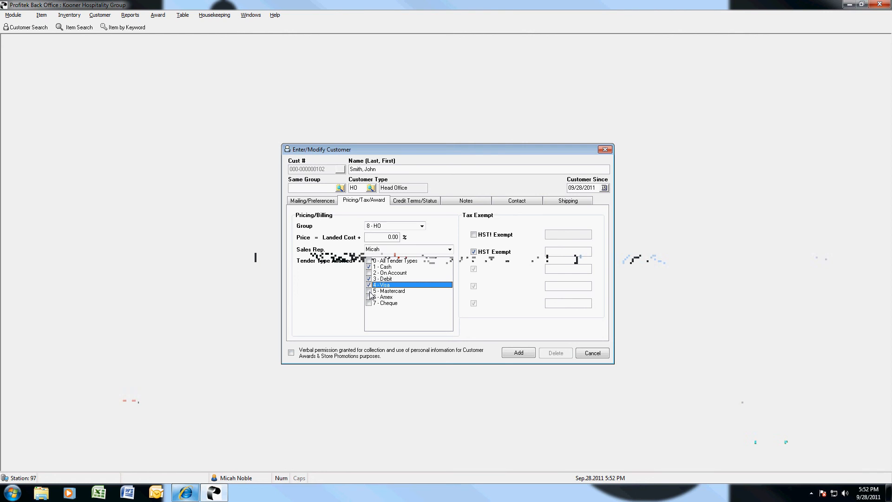
left_click(369, 291)
left_click(369, 297)
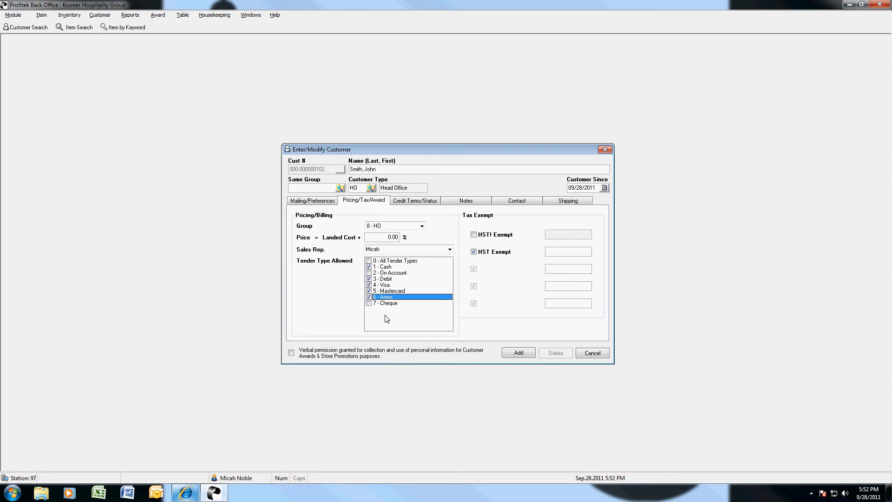
left_click(474, 252)
left_click(475, 253)
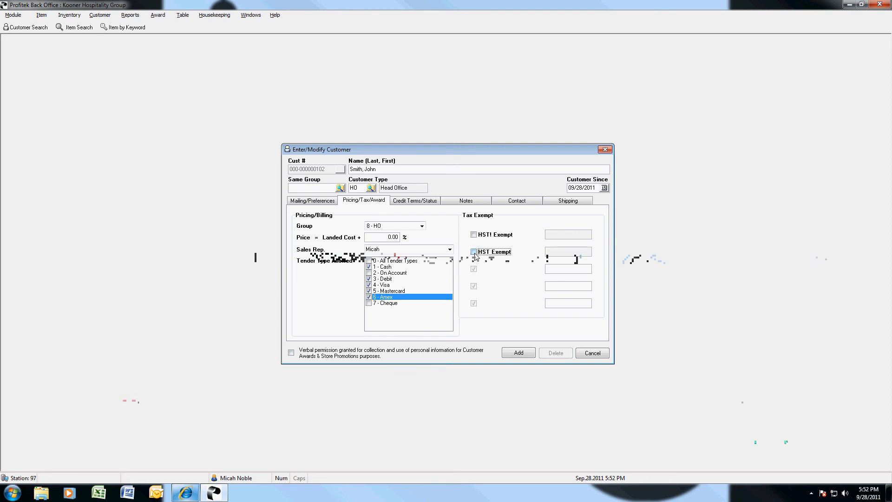
Go to the Credit Terms/Status page and keep Disc % at 0.000.
left_click(431, 202)
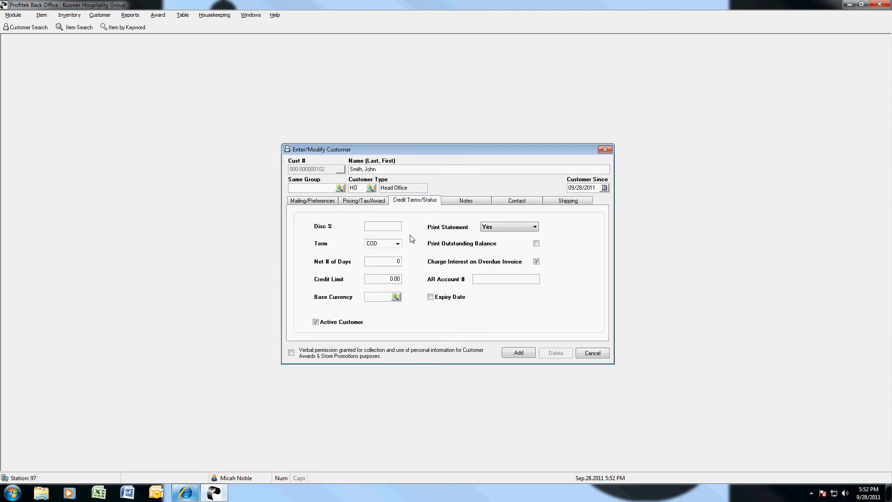
left_click(365, 203)
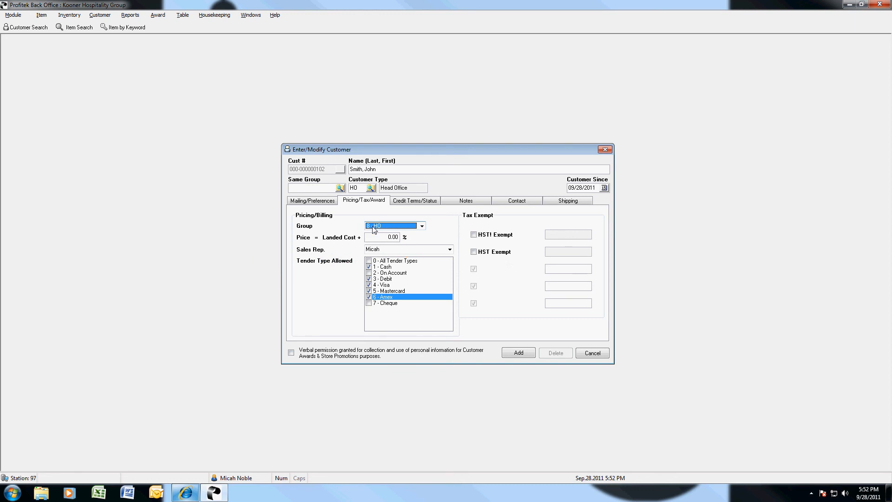
left_click(421, 203)
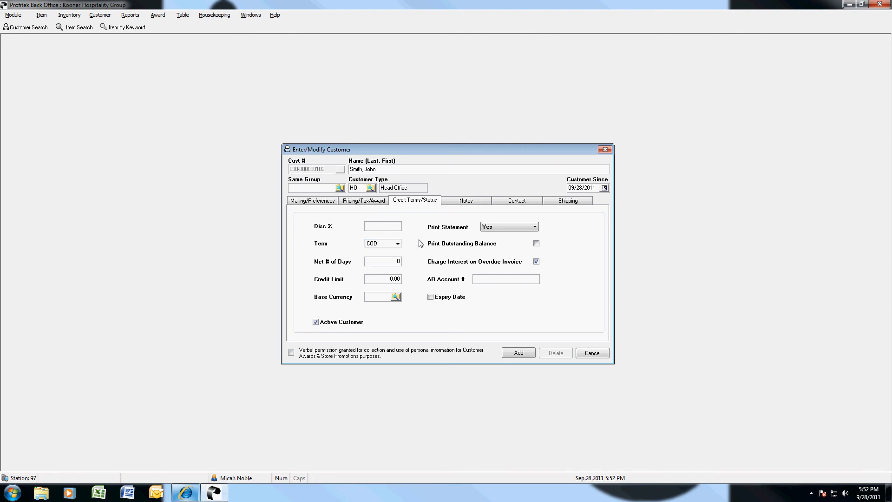
left_click(398, 263)
Keep 0 net days and a 0.00 credit limit, and set base currency to CDN.
left_click(396, 280)
left_click(396, 298)
left_click(396, 298)
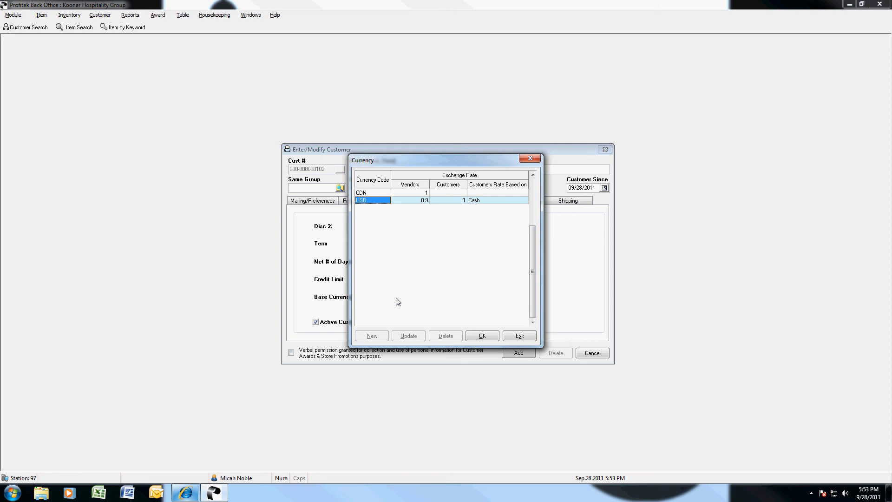
left_click(373, 193)
left_click(482, 336)
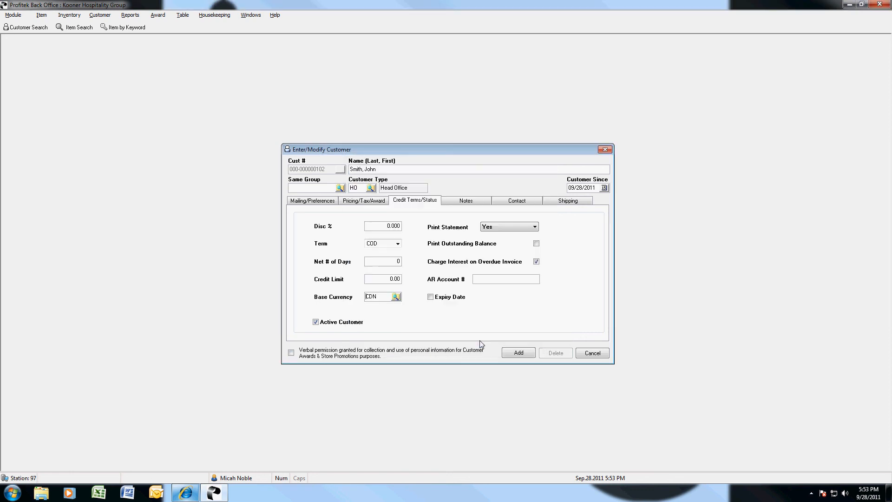
left_click(535, 227)
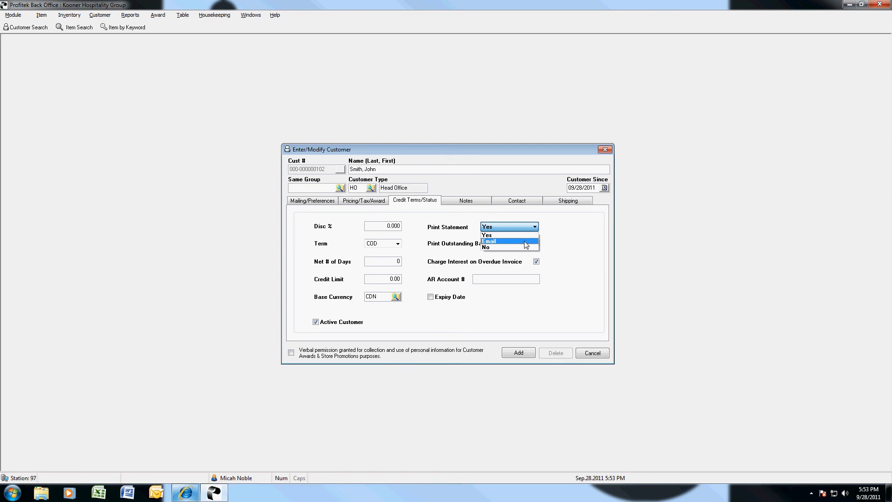
Set Print Statement to No for the customer, then switch to the Notes page.
left_click(524, 247)
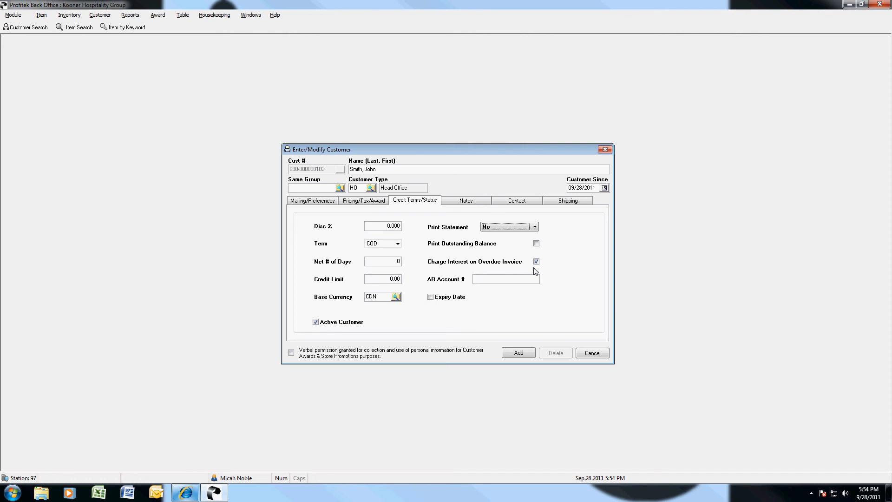
left_click(475, 202)
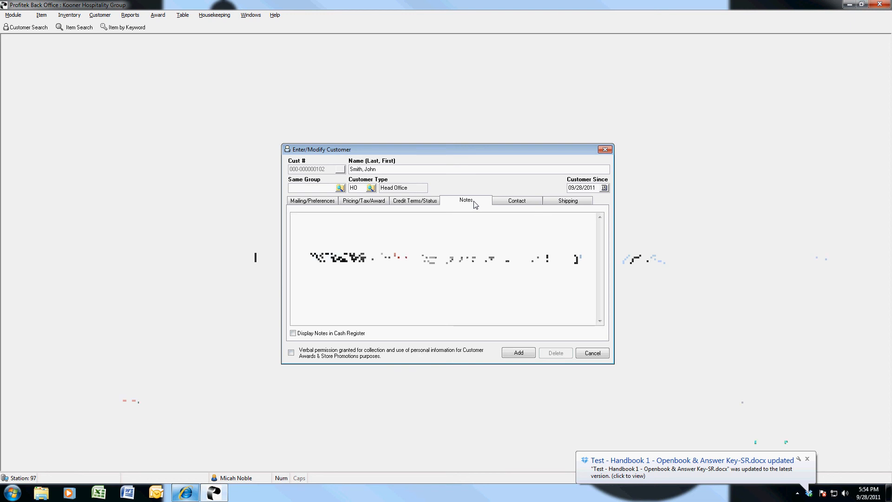
On the Contact page, add a contact with the person's name, title Operations, e-mail address and phone number.
left_click(528, 205)
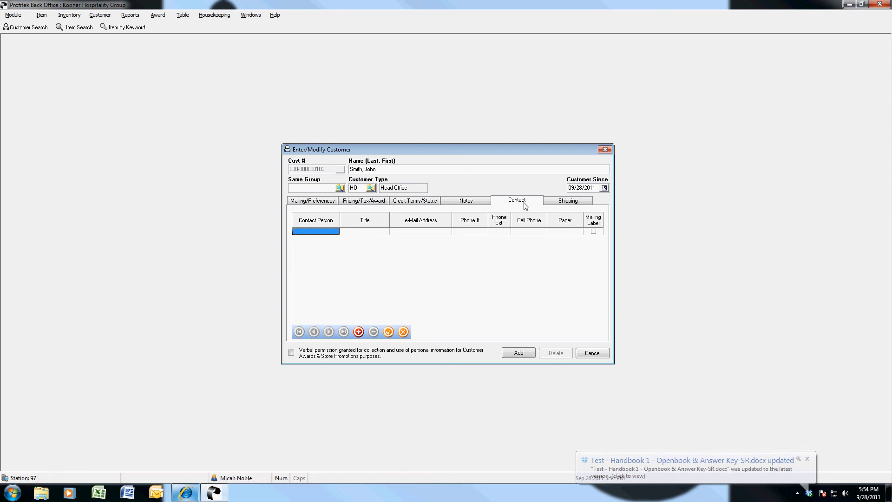
left_click(338, 231)
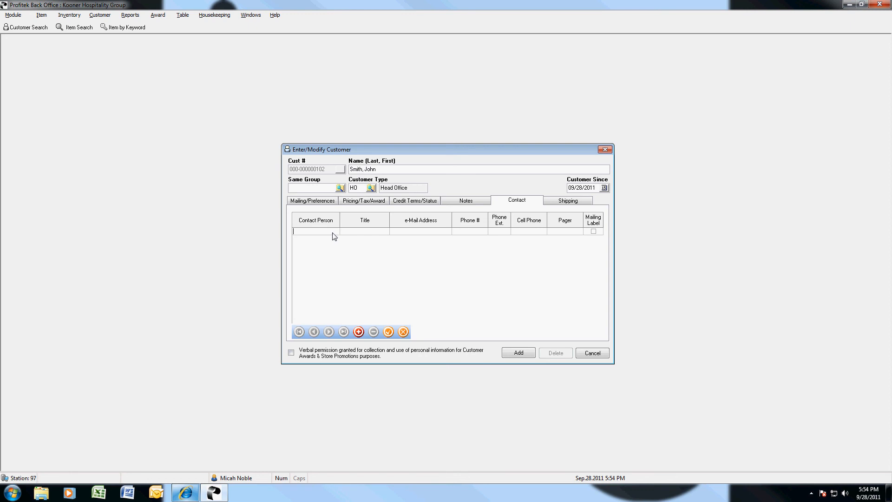
type("John Smith")
key("Tab")
type("Operations")
key("Tab")
key("Tab")
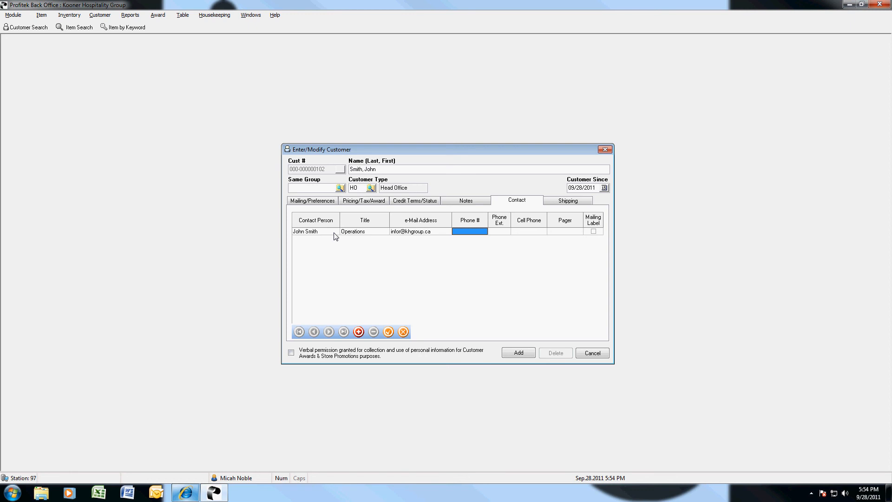
Skip the extension, cell and pager cells, tick Mailing Label for the contact, and show the Shipping page.
left_click(500, 233)
left_click(532, 234)
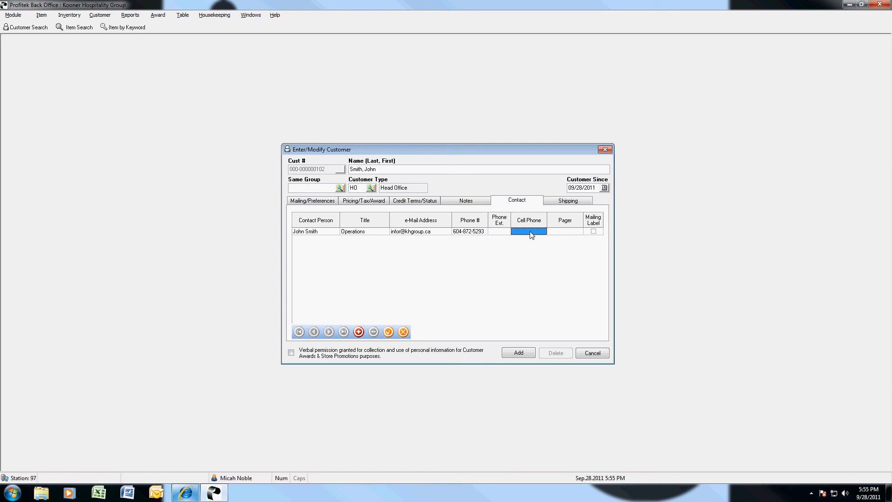
left_click(575, 234)
left_click(594, 232)
left_click(565, 203)
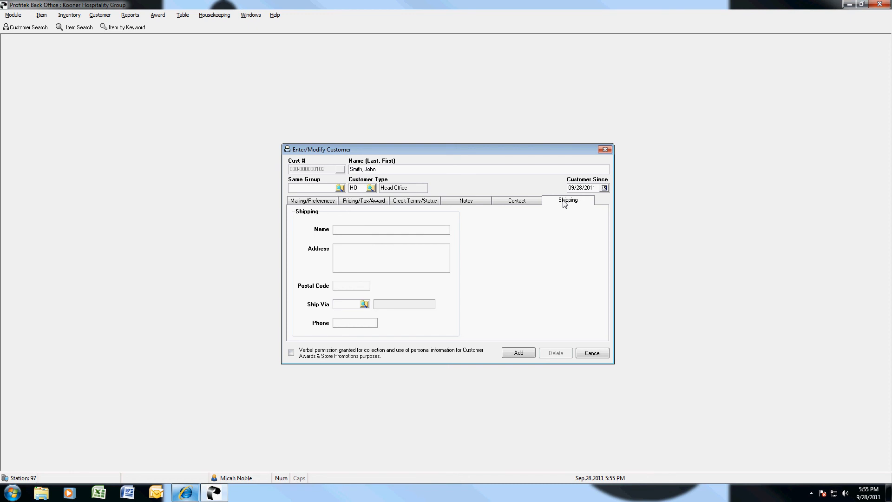
Save the new customer record with the Add button.
left_click(519, 353)
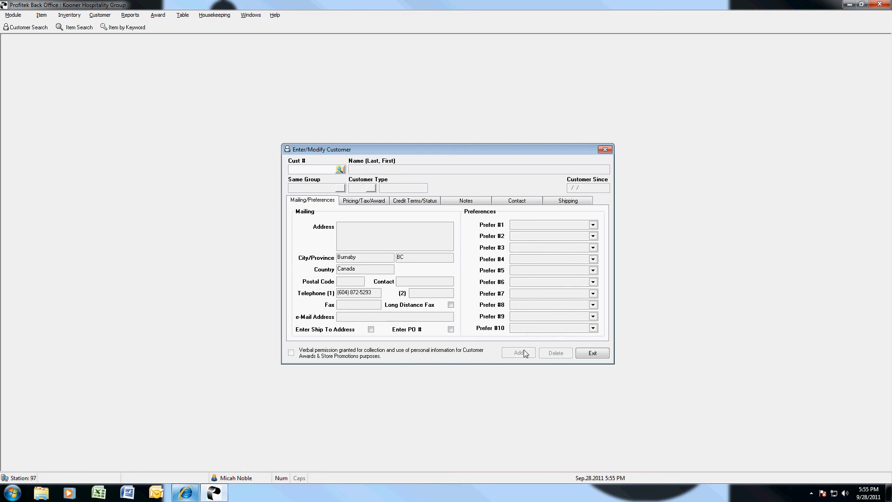
left_click(812, 493)
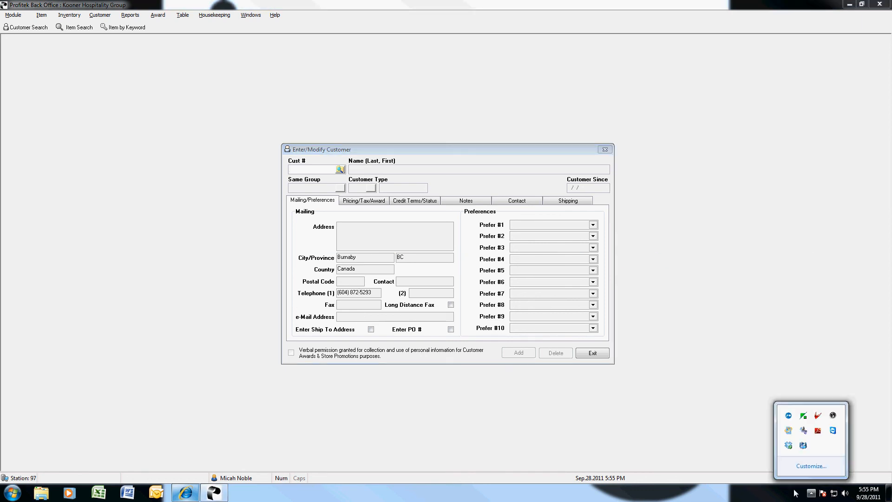